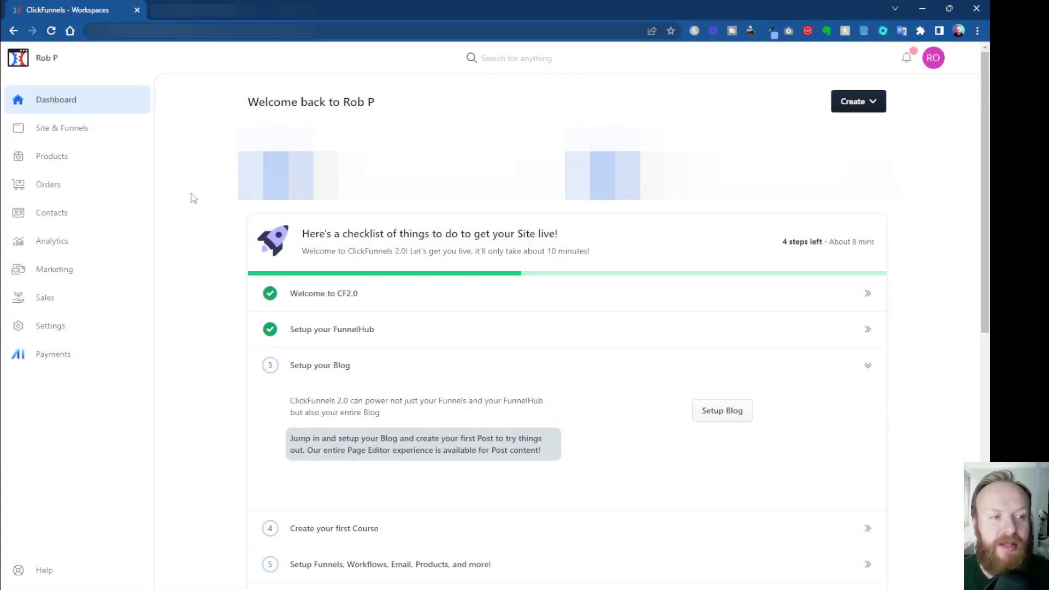
Go to Settings > My Assets and show the Downloads list
{"action": "left_click", "coordinate": [64, 330]}
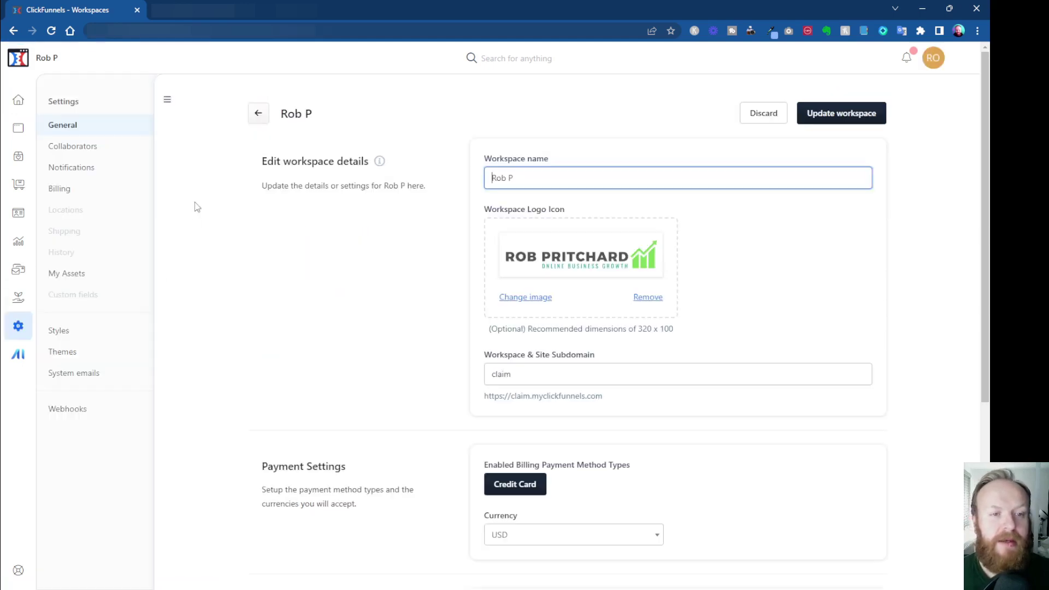
{"action": "left_click", "coordinate": [67, 276]}
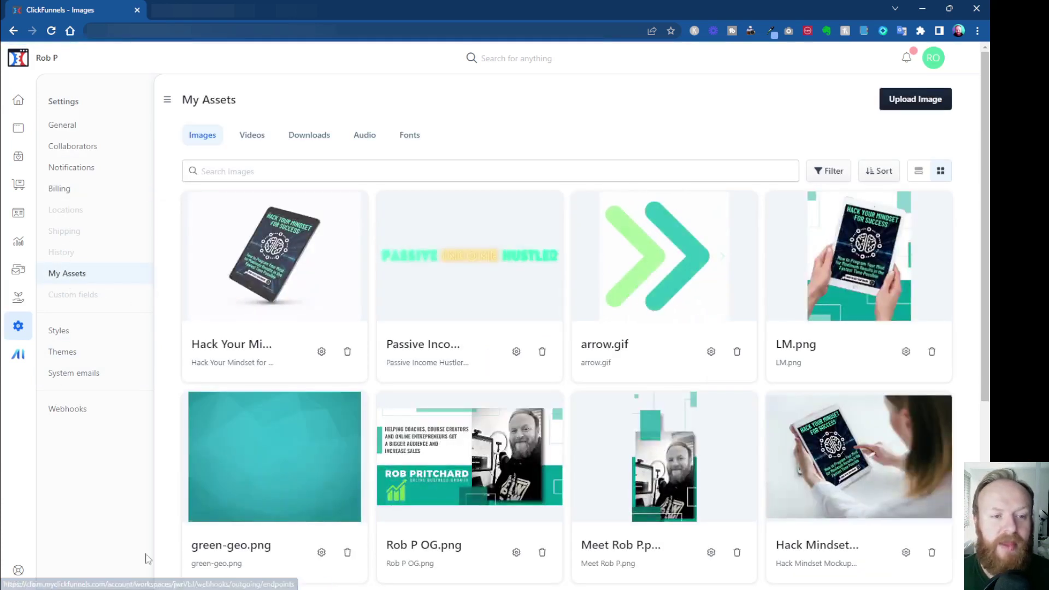
{"action": "left_click", "coordinate": [298, 135]}
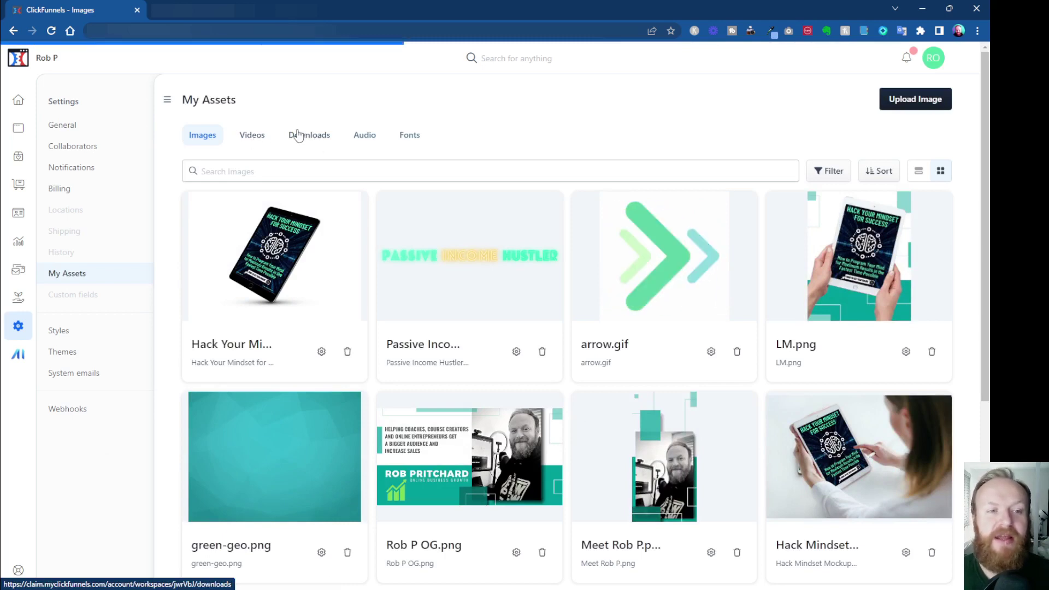
{"action": "left_click", "coordinate": [309, 141]}
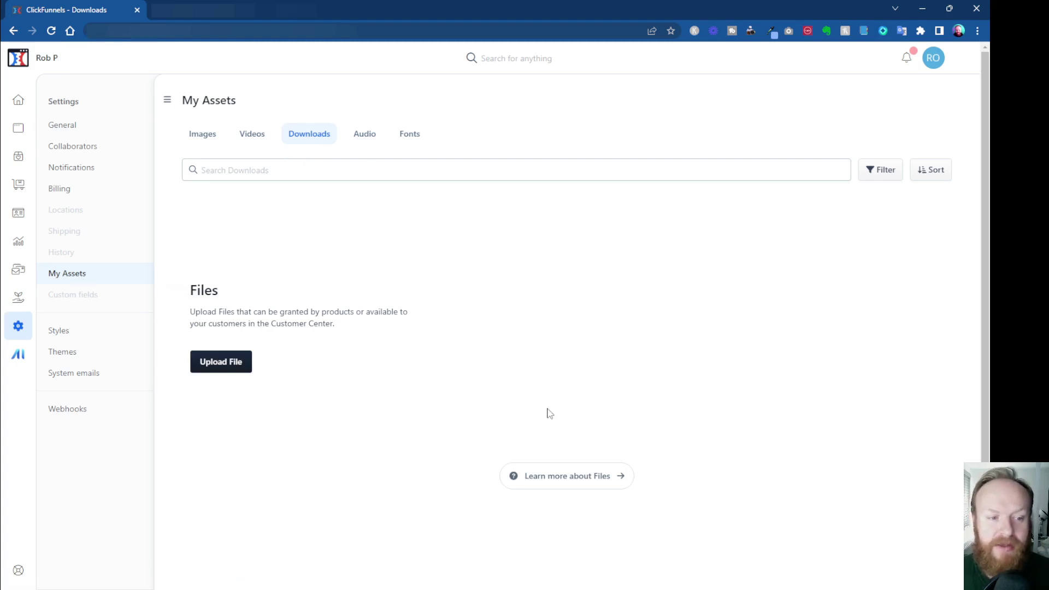
Name a new download 'Hack Your Mindset for Success' with the tablet mockup as preview image
{"action": "left_click", "coordinate": [228, 369]}
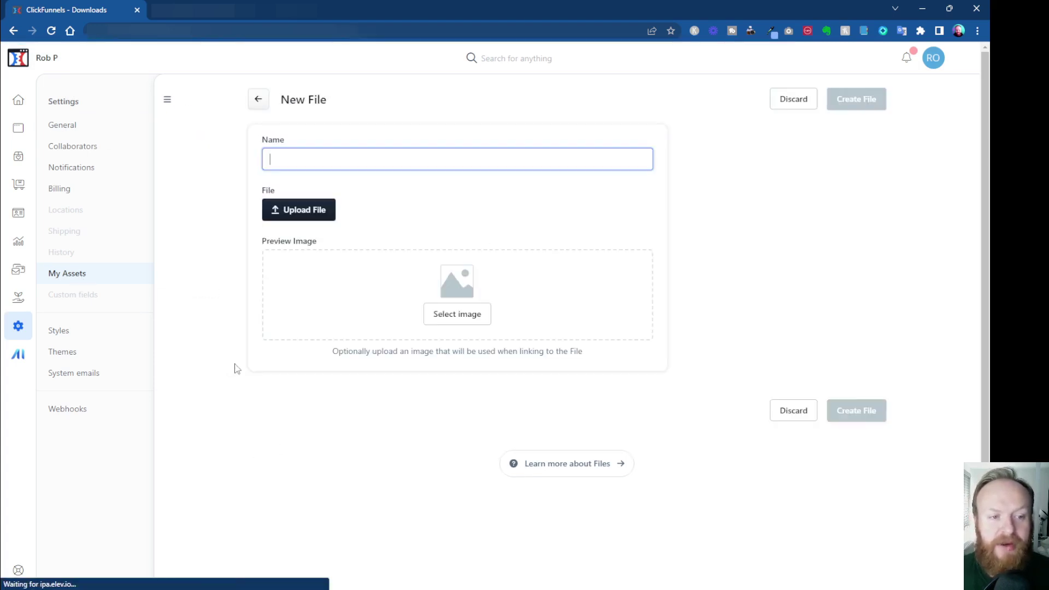
{"action": "type", "text": "Hack Your Mindset for Success"}
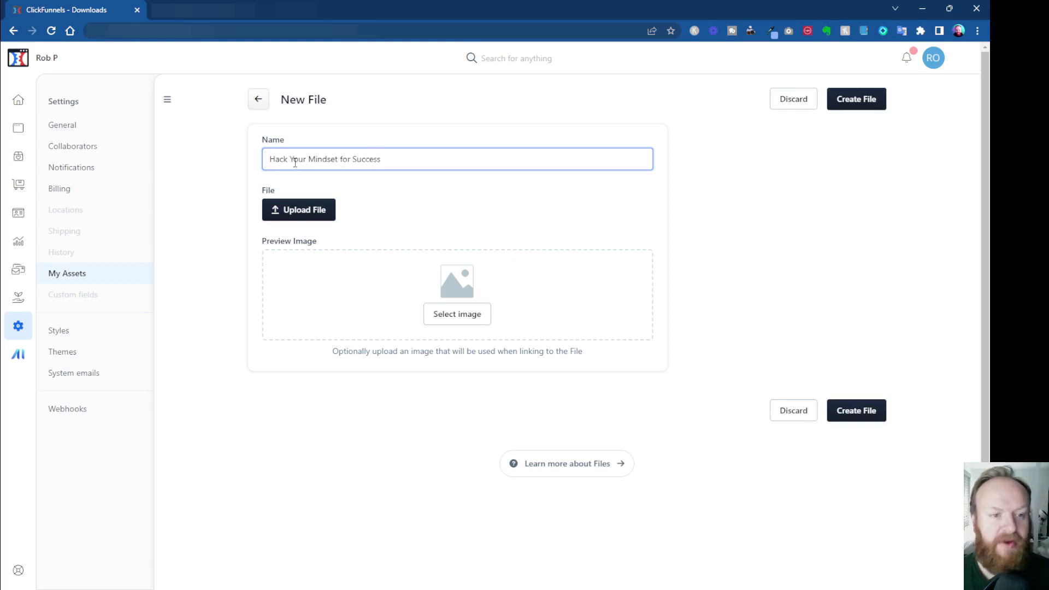
{"action": "left_click", "coordinate": [470, 312]}
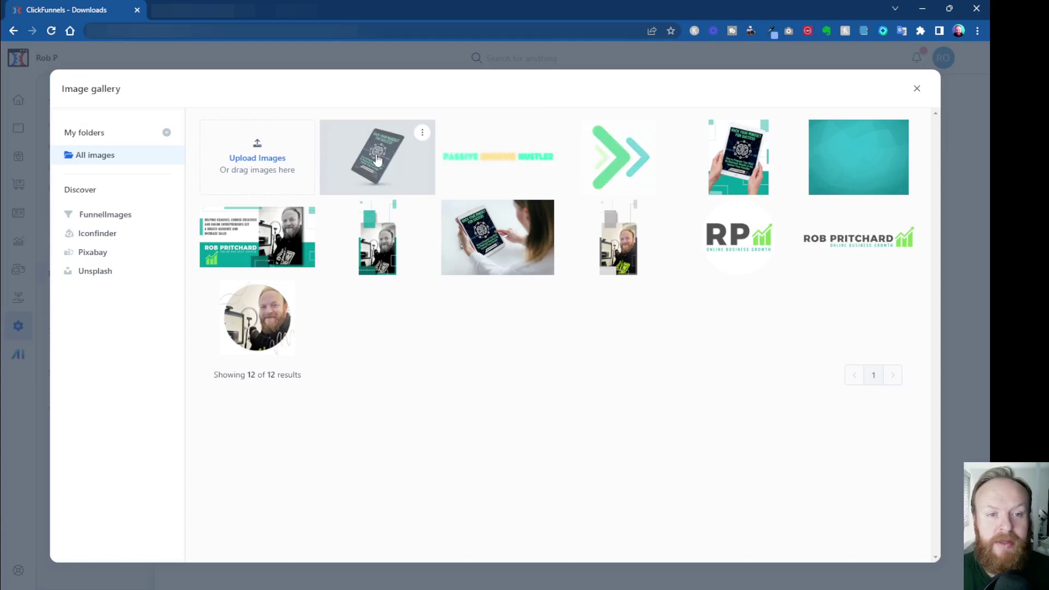
{"action": "left_click", "coordinate": [376, 159]}
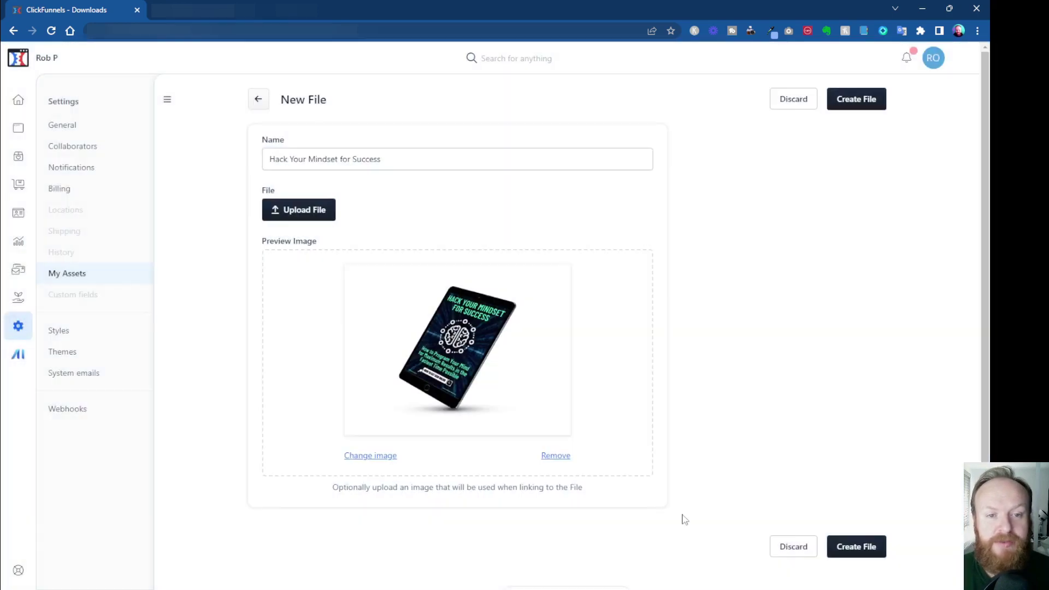
Attach the Hack Your Mindset for Success PDF and create the file
{"action": "left_click", "coordinate": [303, 209]}
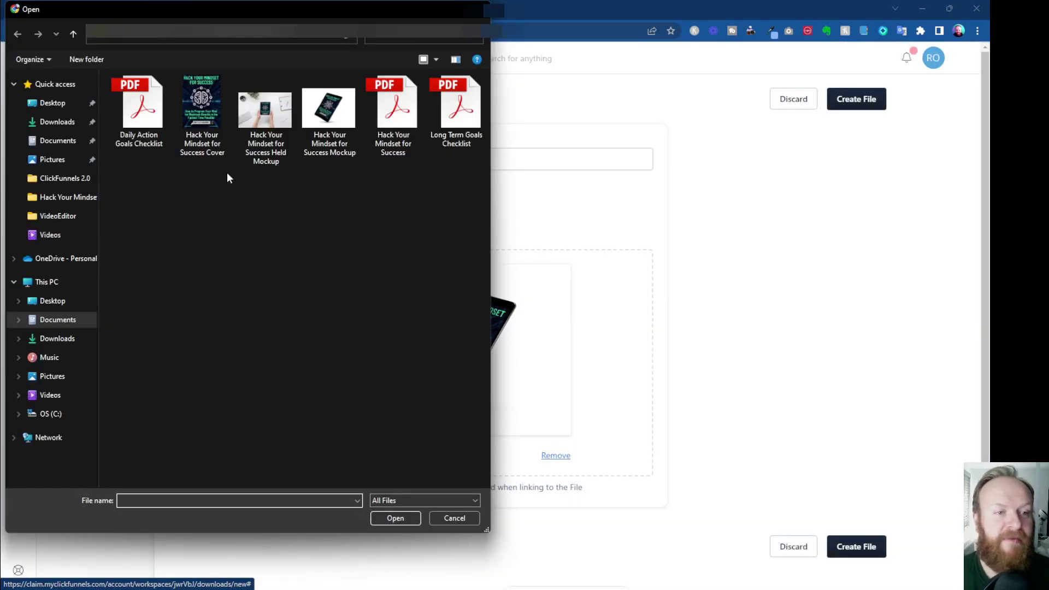
{"action": "left_click", "coordinate": [393, 112]}
{"action": "left_click", "coordinate": [404, 522]}
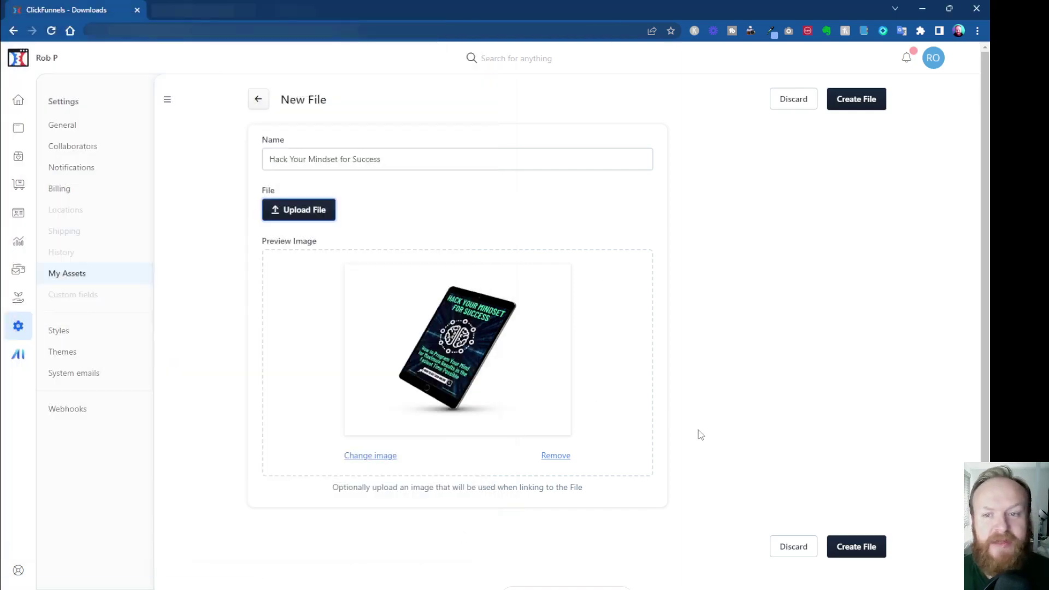
{"action": "left_click", "coordinate": [856, 553]}
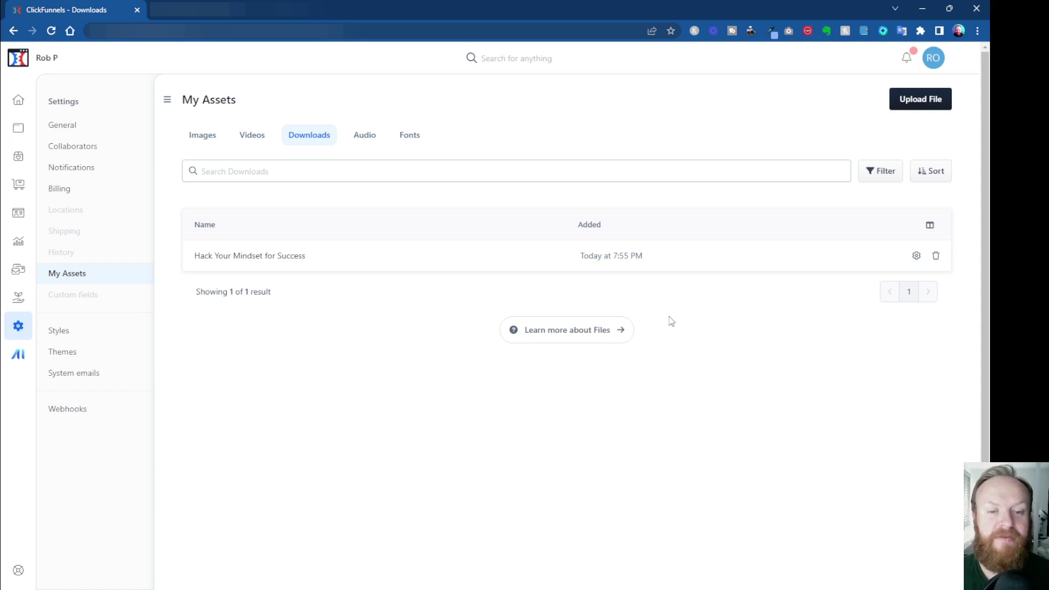
Open the uploaded file's settings and view its PDF to confirm it opens
{"action": "left_click", "coordinate": [917, 257]}
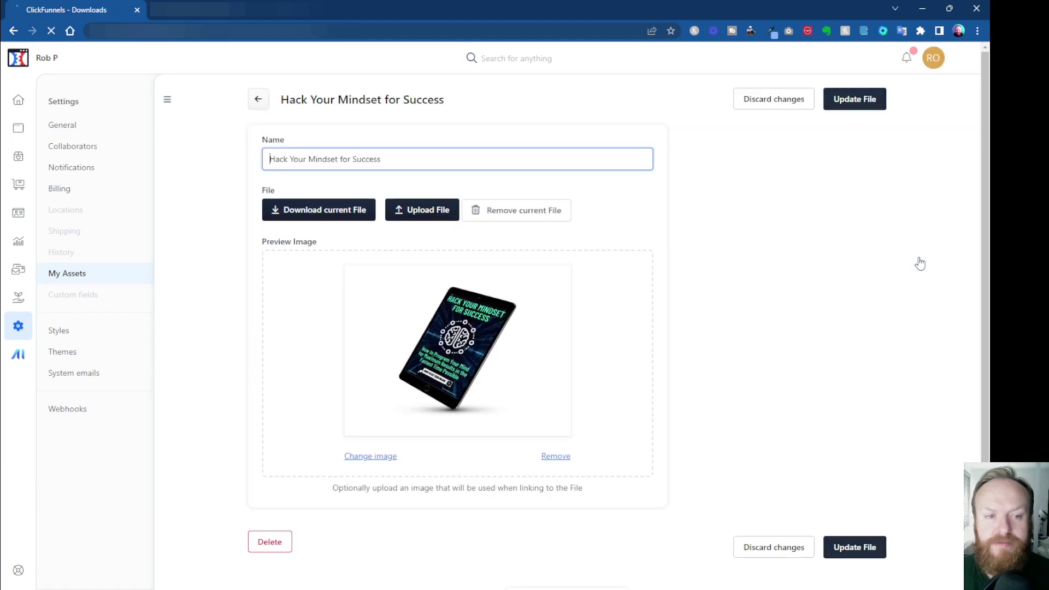
{"action": "left_click", "coordinate": [315, 213]}
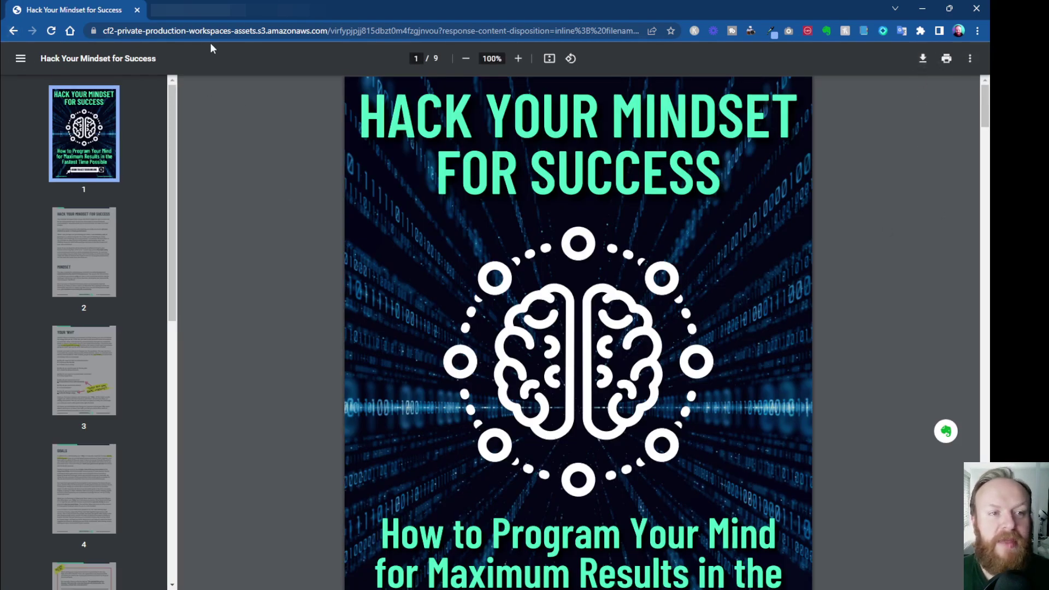
{"action": "left_click", "coordinate": [422, 34]}
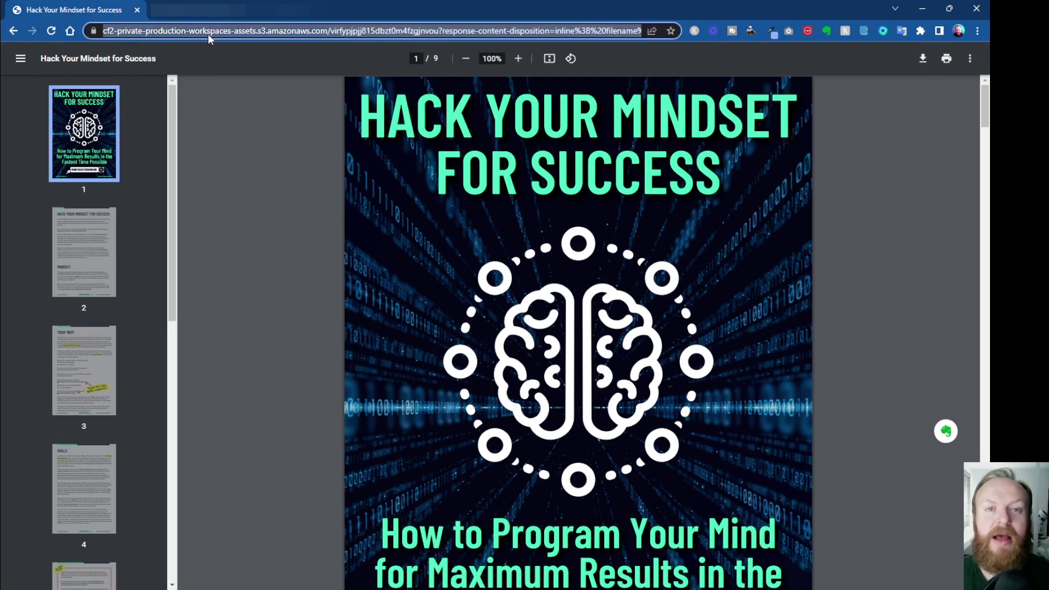
Copy the link address of the file's Download current File link
{"action": "left_click", "coordinate": [14, 31]}
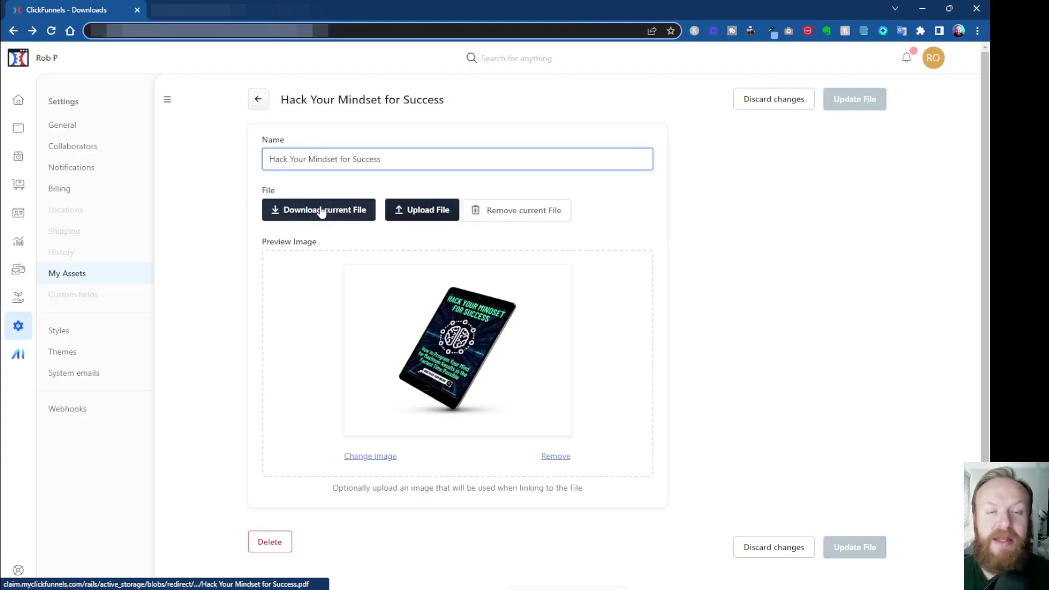
{"action": "right_click", "coordinate": [317, 211]}
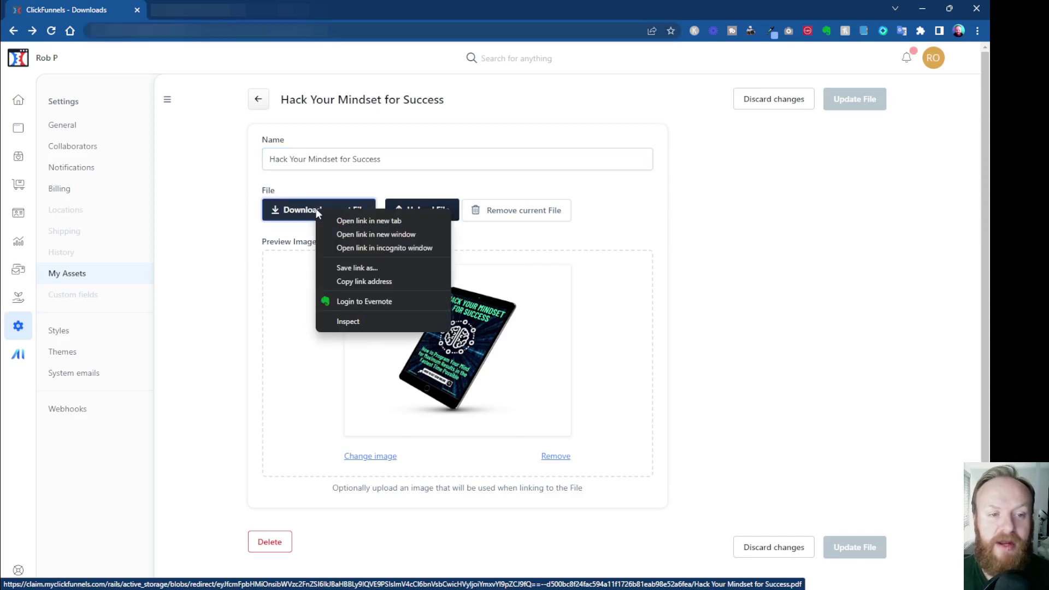
{"action": "left_click", "coordinate": [368, 282]}
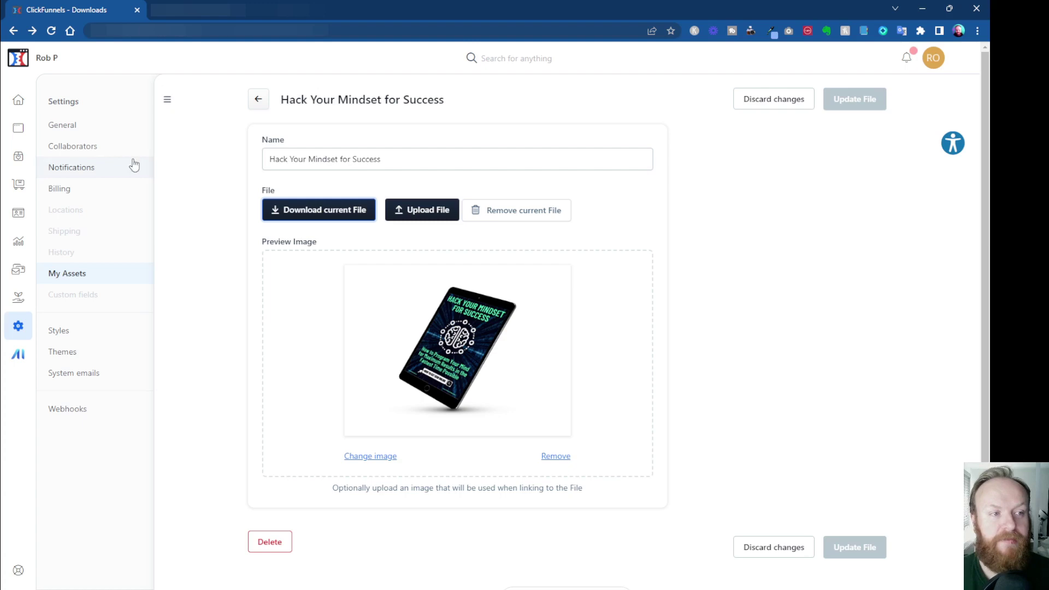
Open the Hack Your Mindset bonus funnel and edit its Thank You - Get Free Access NOW step
{"action": "left_click", "coordinate": [19, 107]}
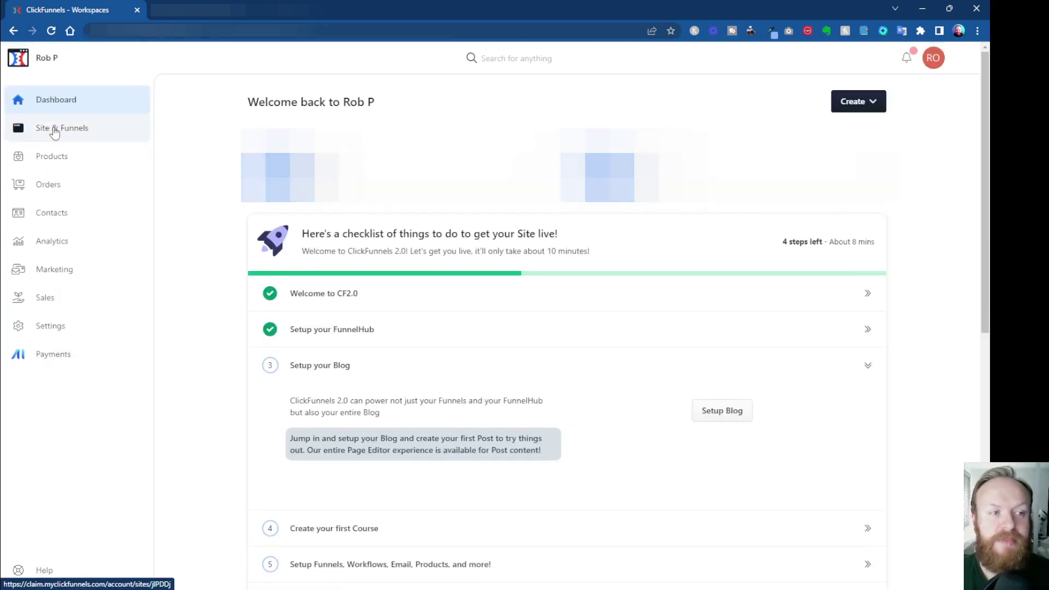
{"action": "left_click", "coordinate": [54, 132]}
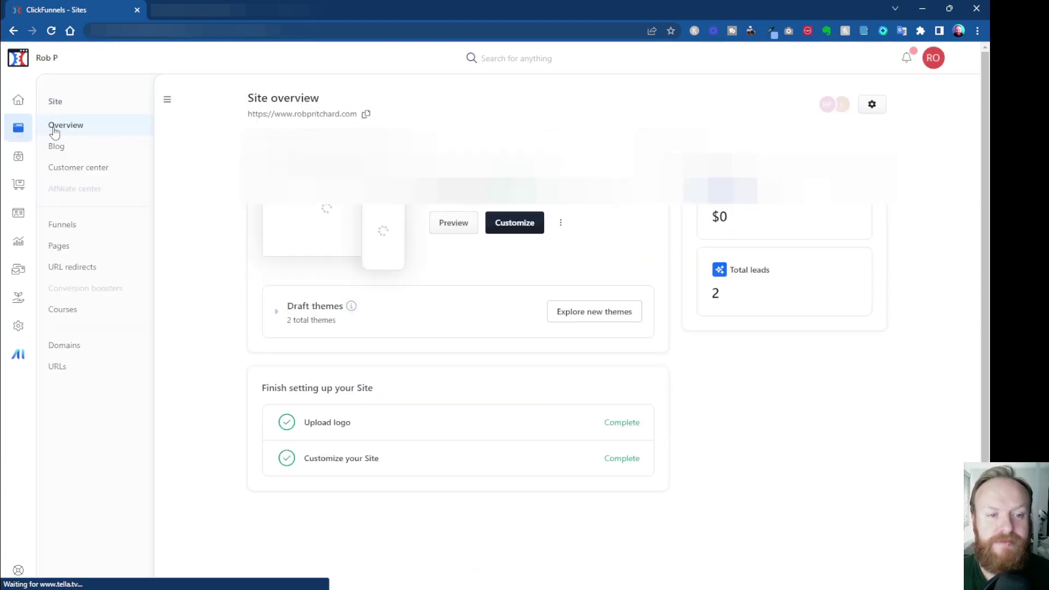
{"action": "left_click", "coordinate": [68, 230]}
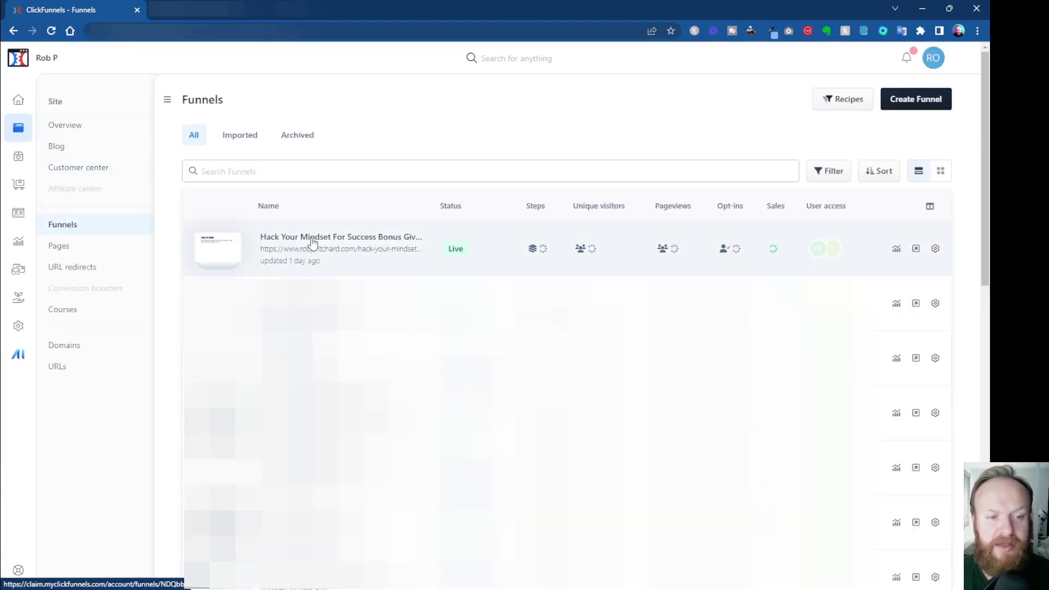
{"action": "left_click", "coordinate": [319, 237]}
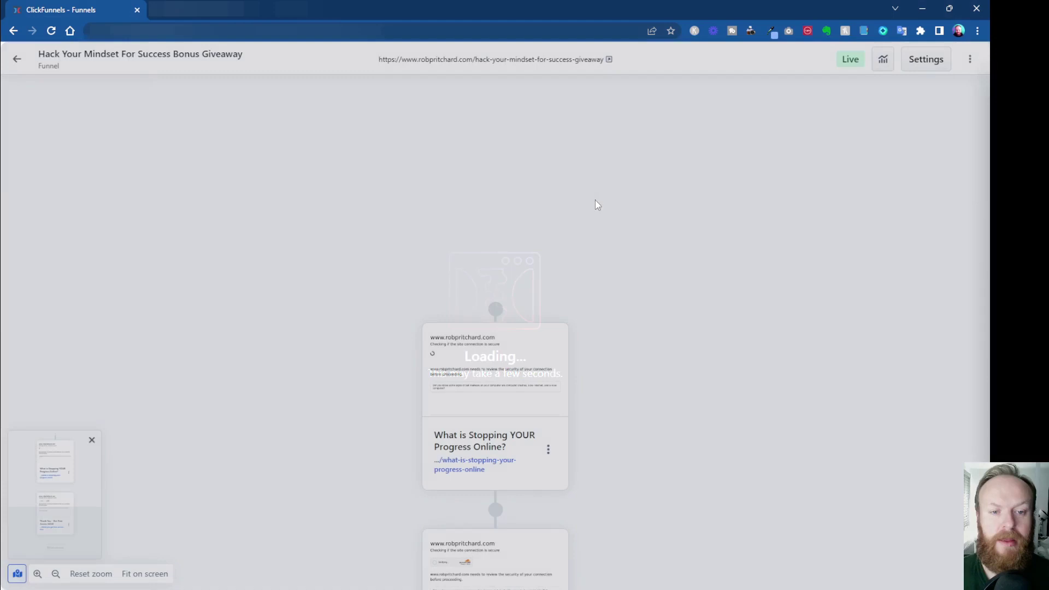
{"action": "scroll", "coordinate": [640, 332], "scroll_direction": "down", "scroll_amount": 5}
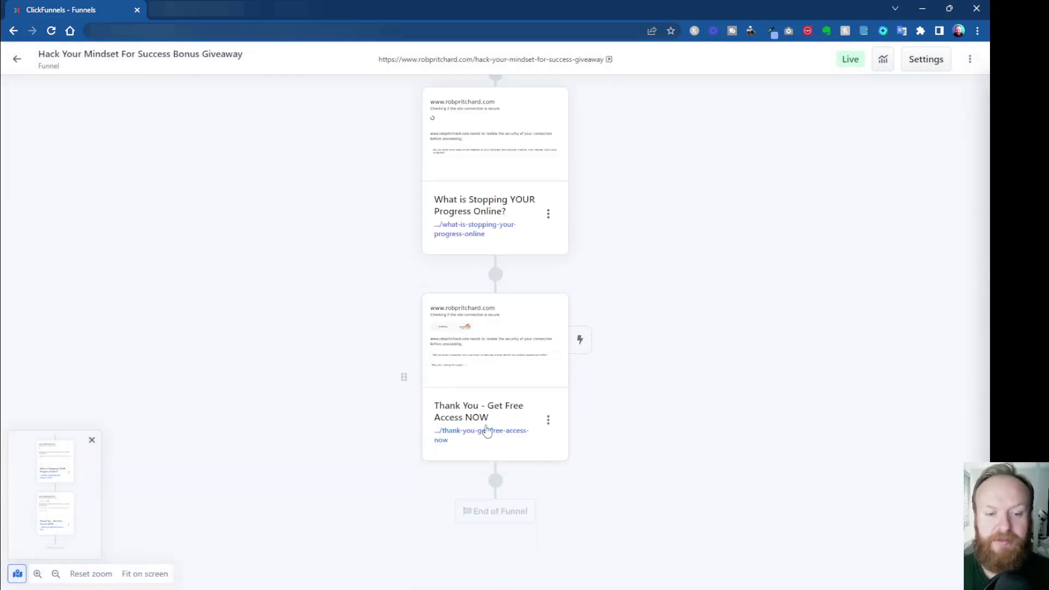
{"action": "left_click", "coordinate": [488, 327]}
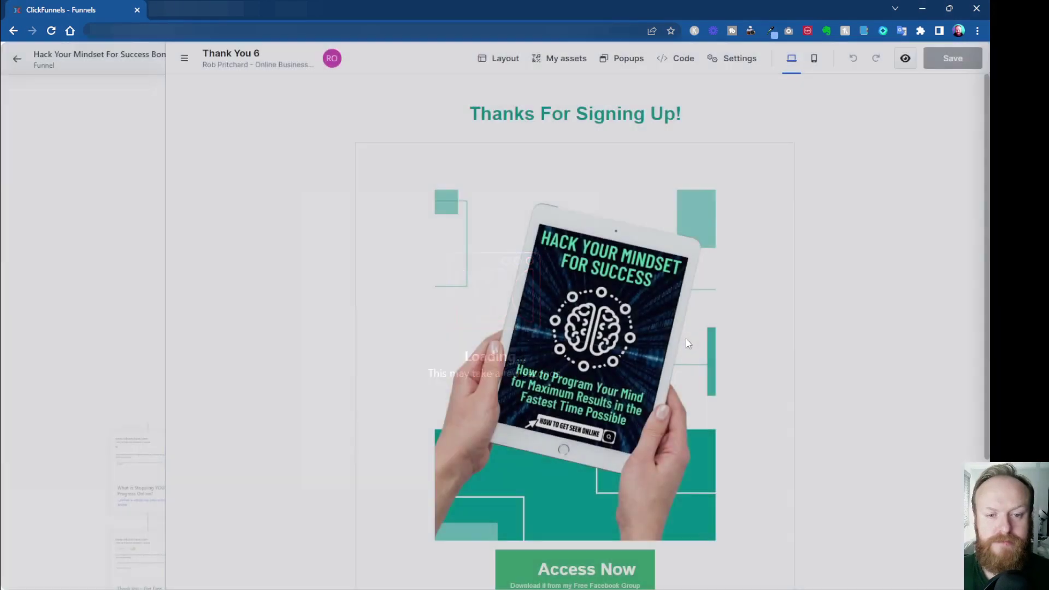
Open the Access Now button's settings, keeping Custom URL as the link type
{"action": "scroll", "coordinate": [604, 427], "scroll_direction": "down", "scroll_amount": 2}
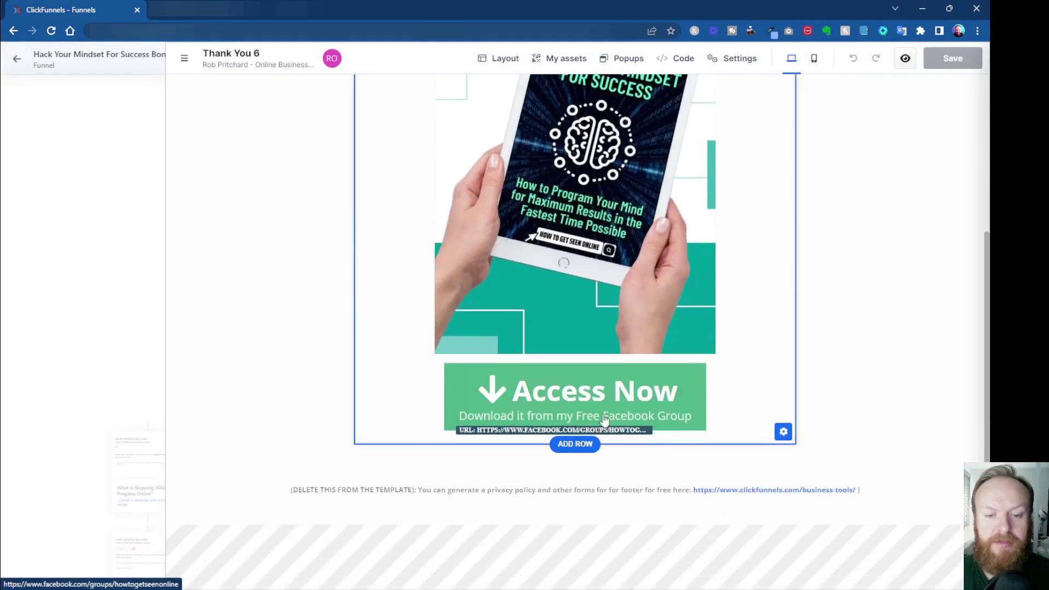
{"action": "mouse_move", "coordinate": [514, 411]}
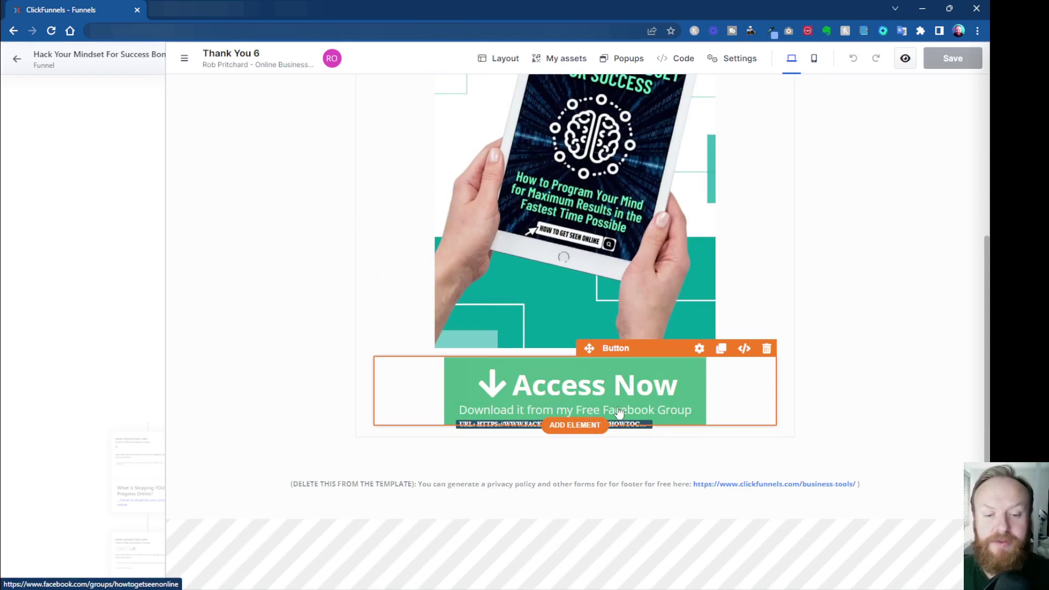
{"action": "left_click", "coordinate": [695, 356]}
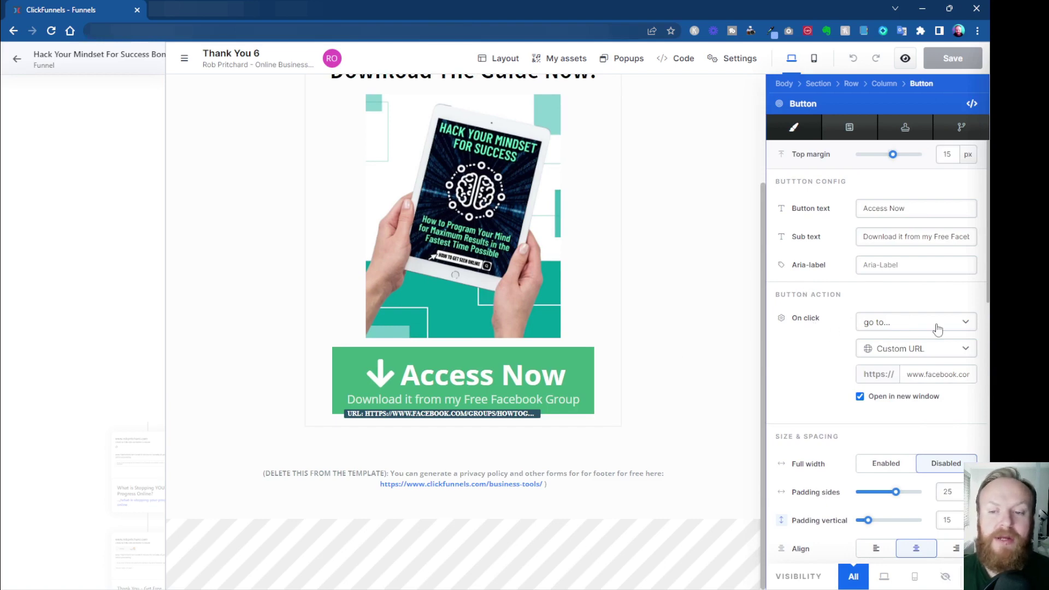
{"action": "left_click", "coordinate": [921, 348]}
{"action": "left_click", "coordinate": [847, 350]}
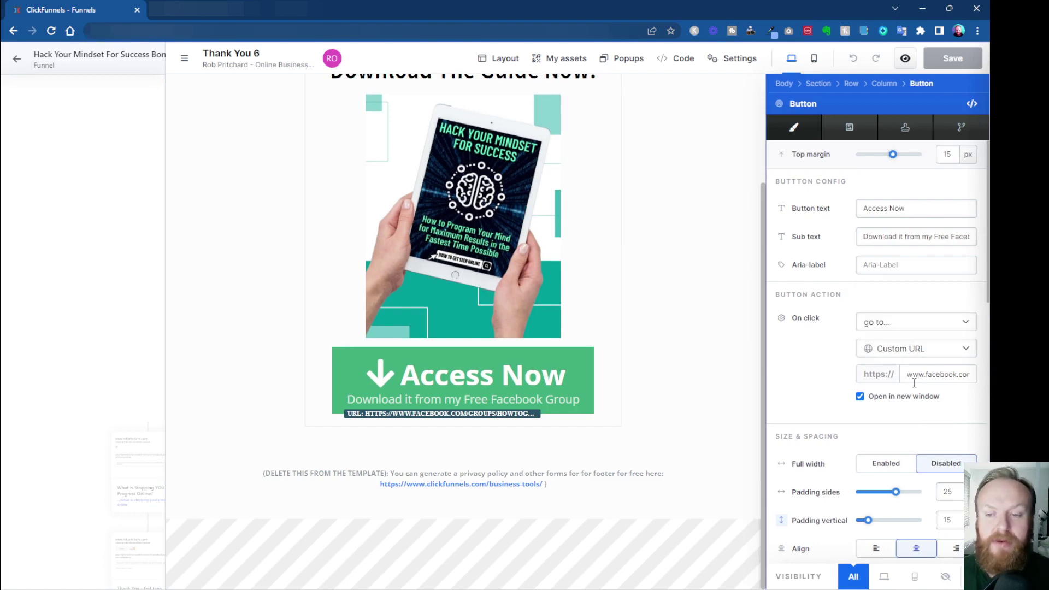
Replace the Facebook group link with the copied claim.myclickfunnels.com file URL and save the page
{"action": "left_click", "coordinate": [925, 375]}
{"action": "triple_click", "coordinate": [928, 374]}
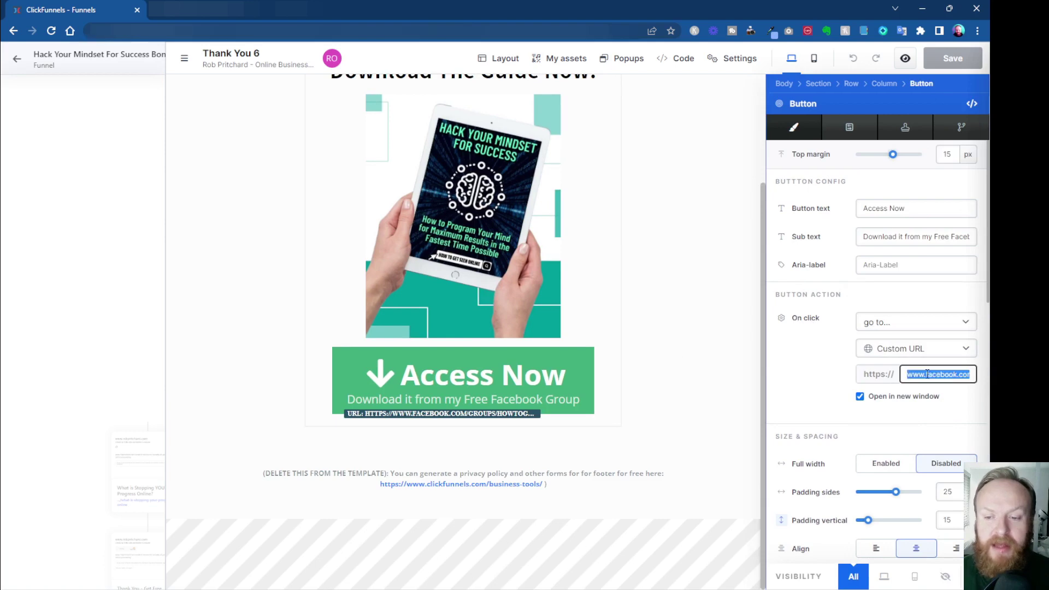
{"action": "key", "text": "ctrl+v"}
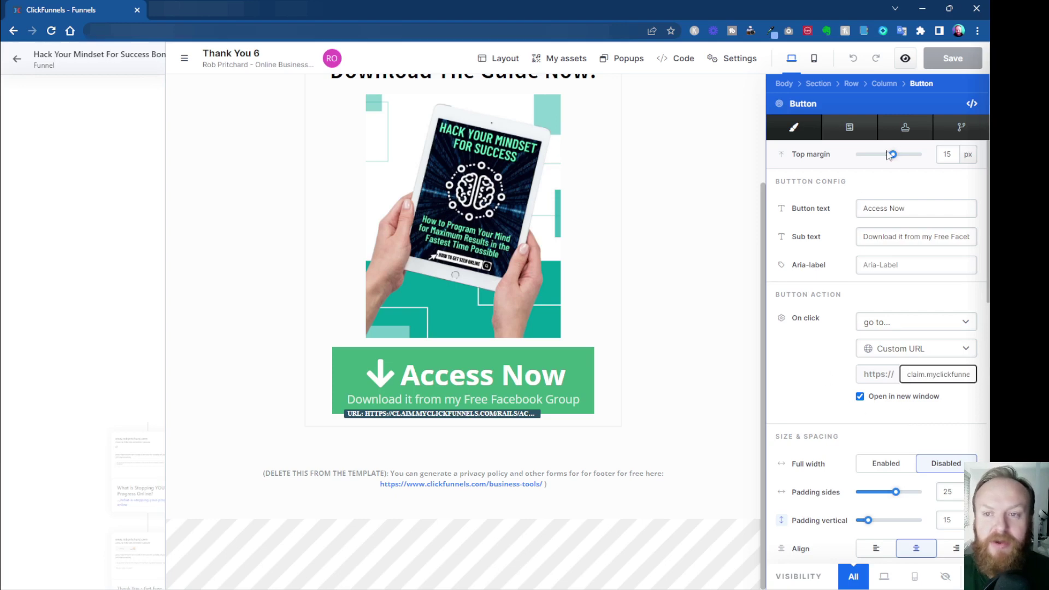
{"action": "left_click", "coordinate": [820, 398]}
{"action": "left_click", "coordinate": [948, 62]}
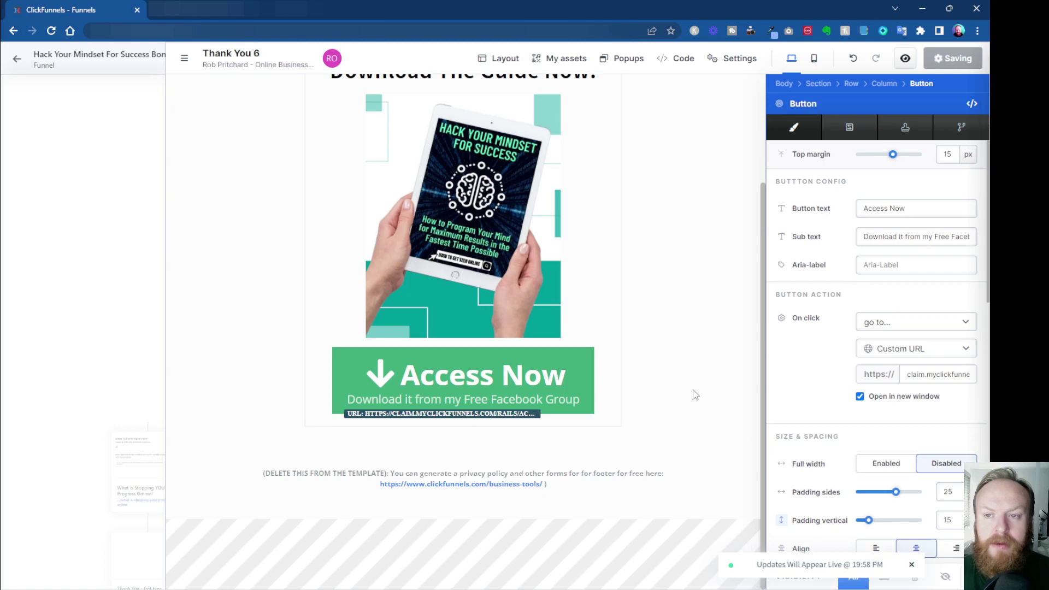
{"action": "left_click", "coordinate": [905, 58]}
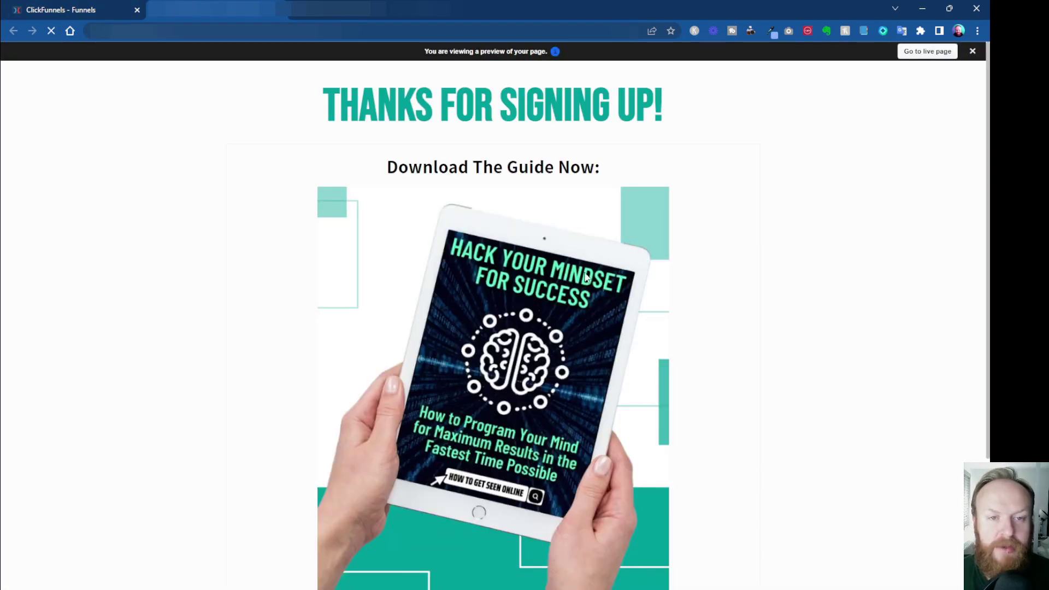
Verify the previewed Access Now button opens the 9-page PDF, then return to the Thank You 6 editor
{"action": "scroll", "coordinate": [573, 287], "scroll_direction": "down", "scroll_amount": 3}
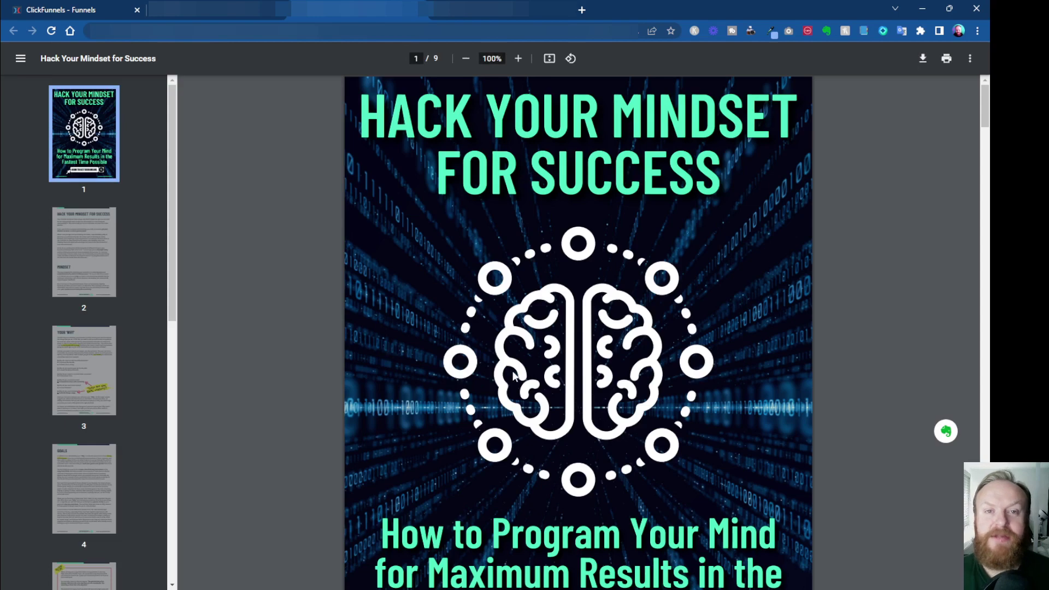
{"action": "left_click", "coordinate": [418, 17]}
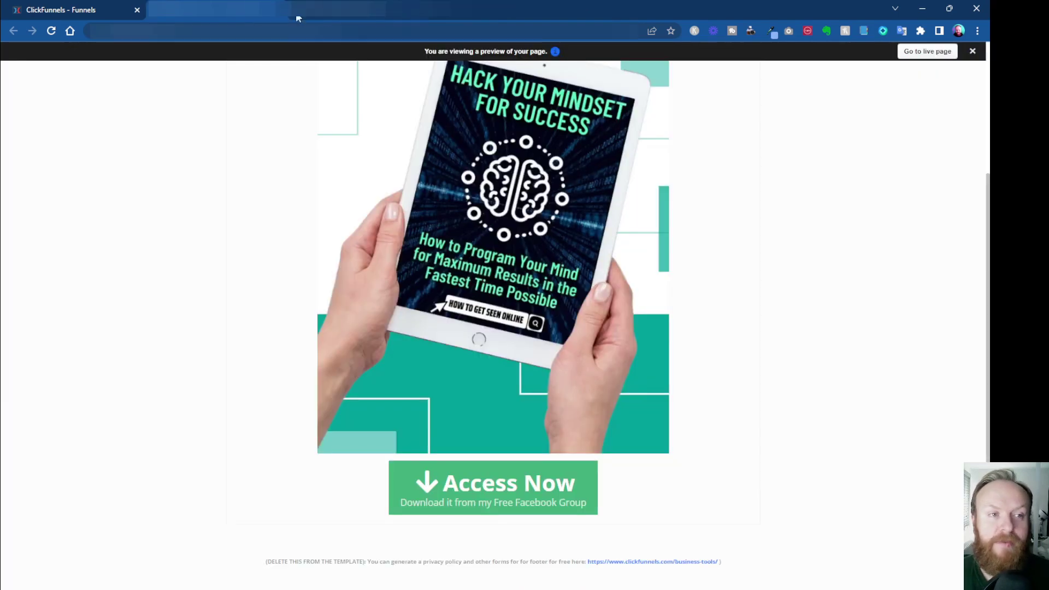
{"action": "left_click", "coordinate": [114, 7]}
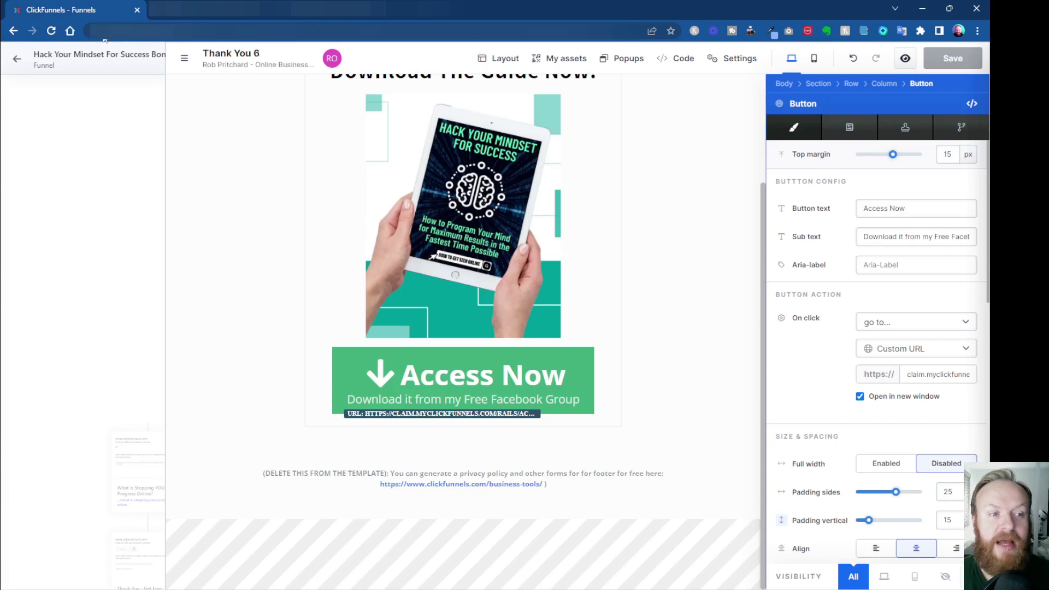
Leave the editor and return to the My Assets Downloads list
{"action": "left_click", "coordinate": [17, 59]}
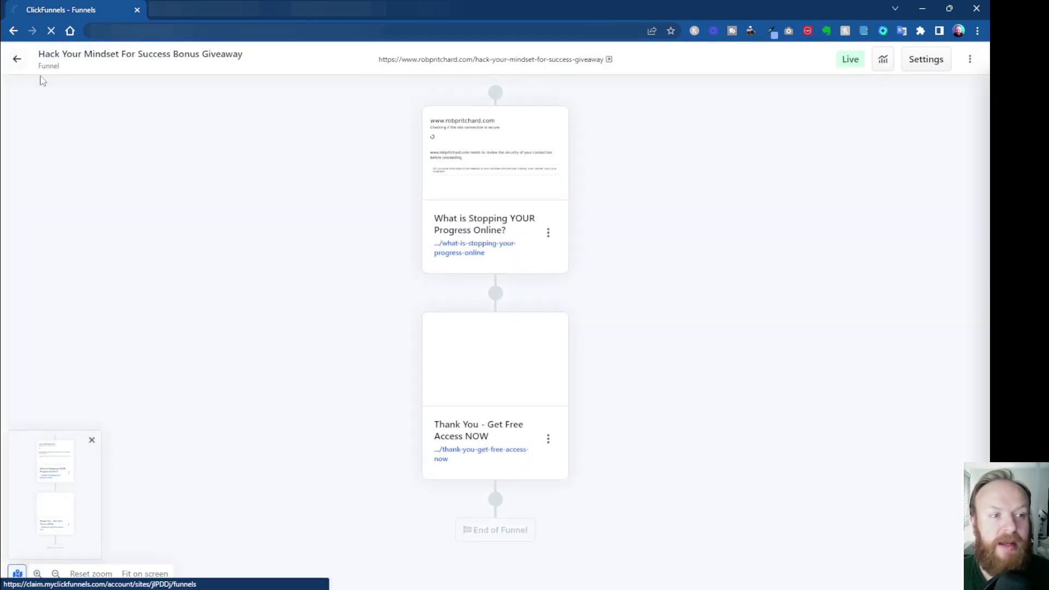
{"action": "left_click", "coordinate": [15, 61]}
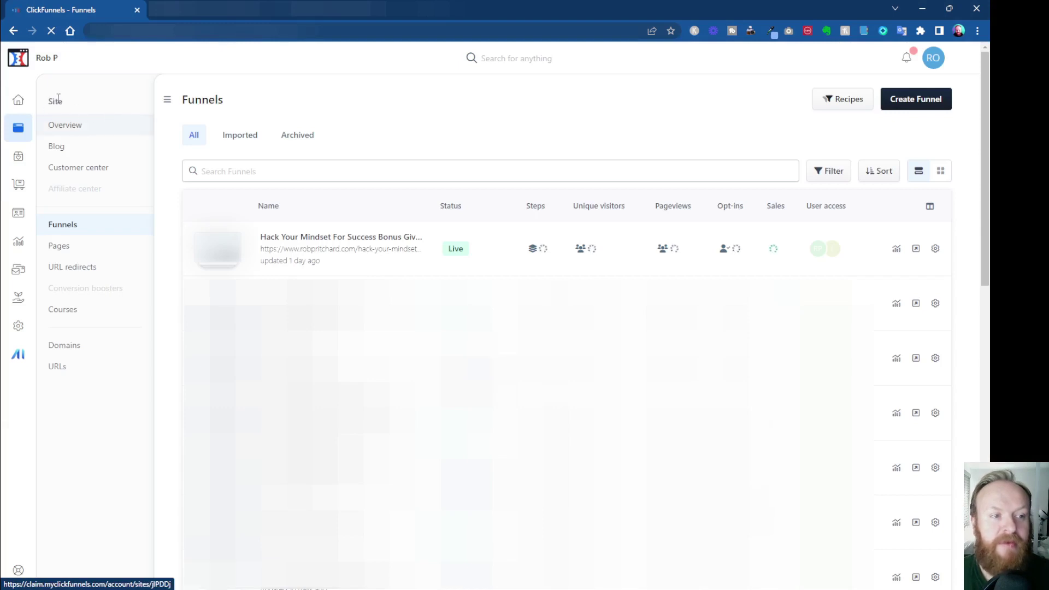
{"action": "left_click", "coordinate": [18, 330]}
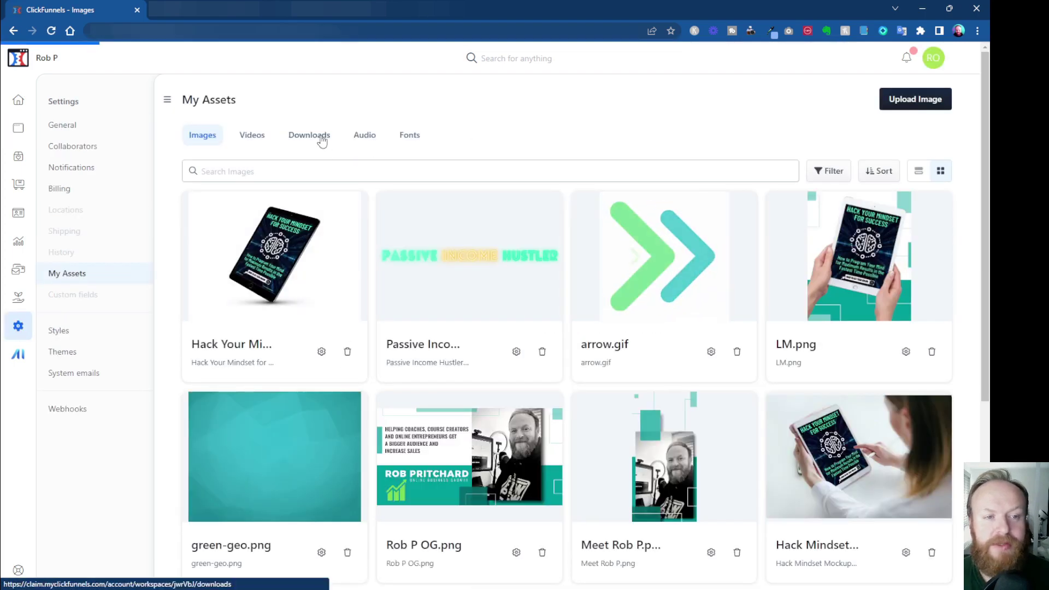
{"action": "left_click", "coordinate": [322, 140]}
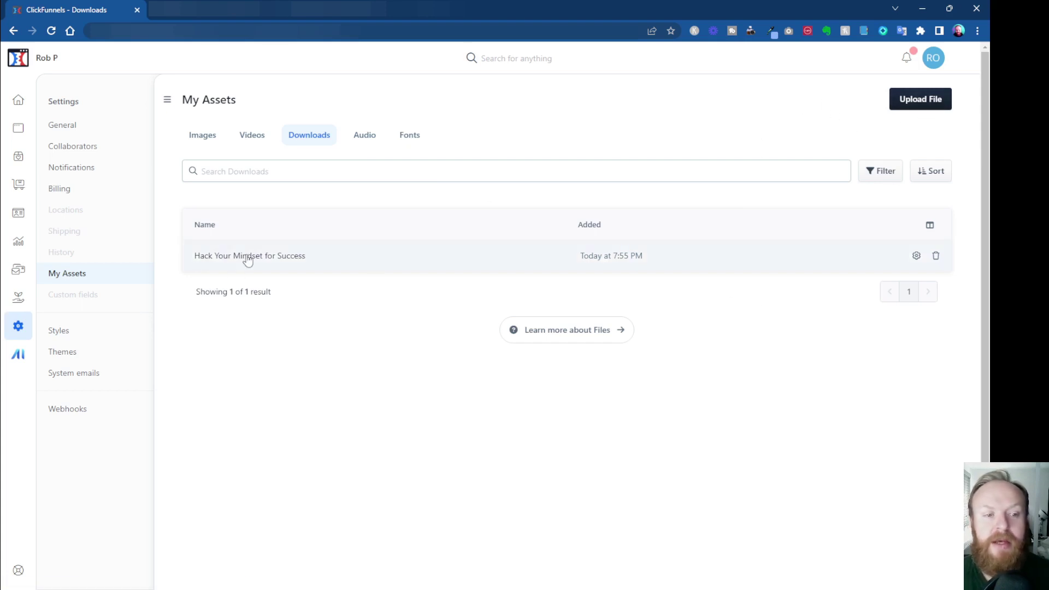
Open the Hack Your Mindset for Success file's edit page and check its download link options
{"action": "left_click", "coordinate": [917, 257]}
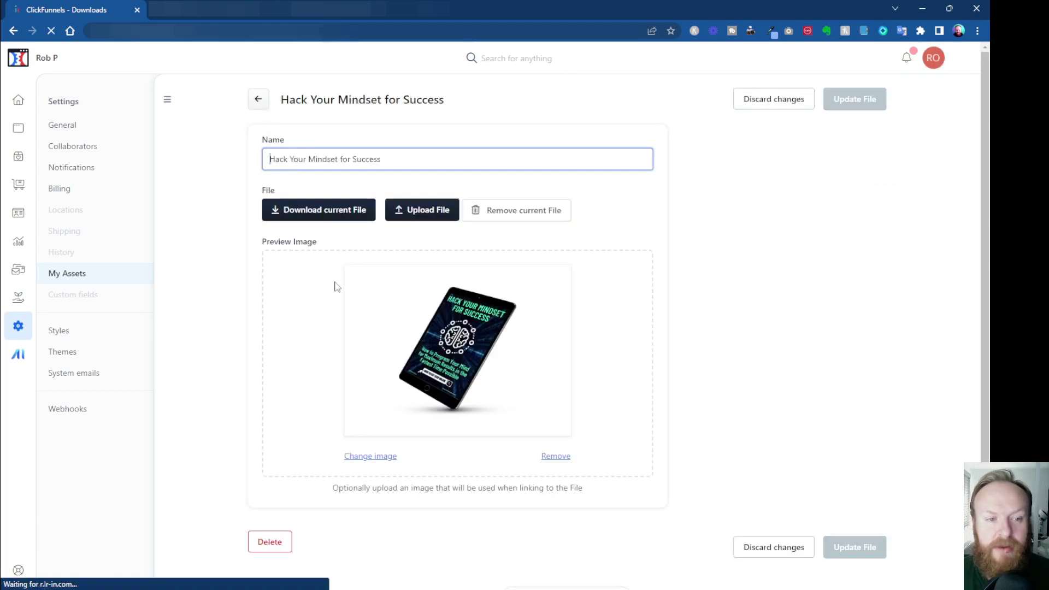
{"action": "right_click", "coordinate": [319, 211]}
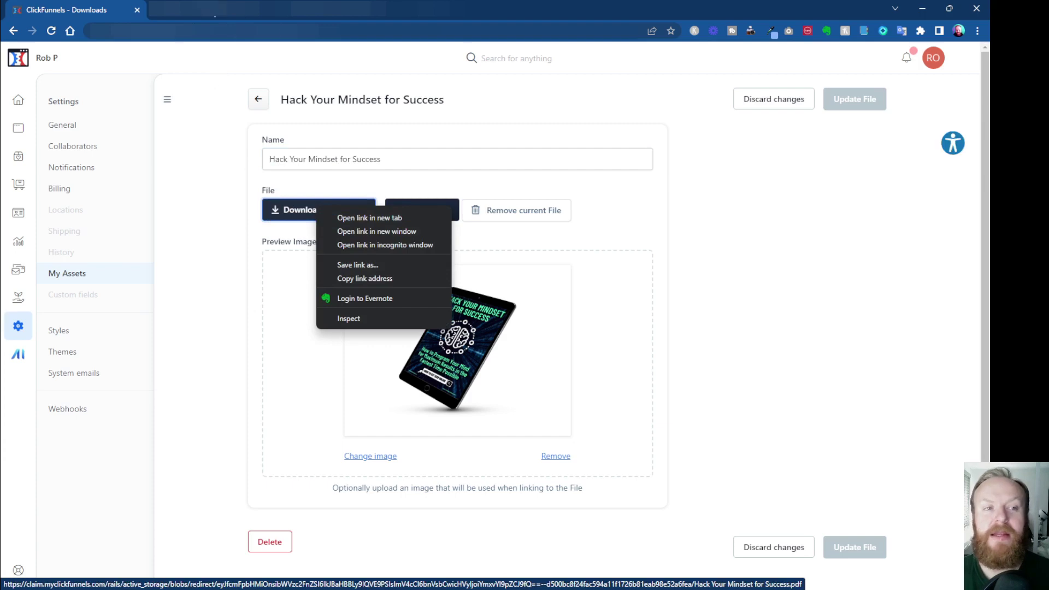
{"action": "left_click", "coordinate": [231, 246]}
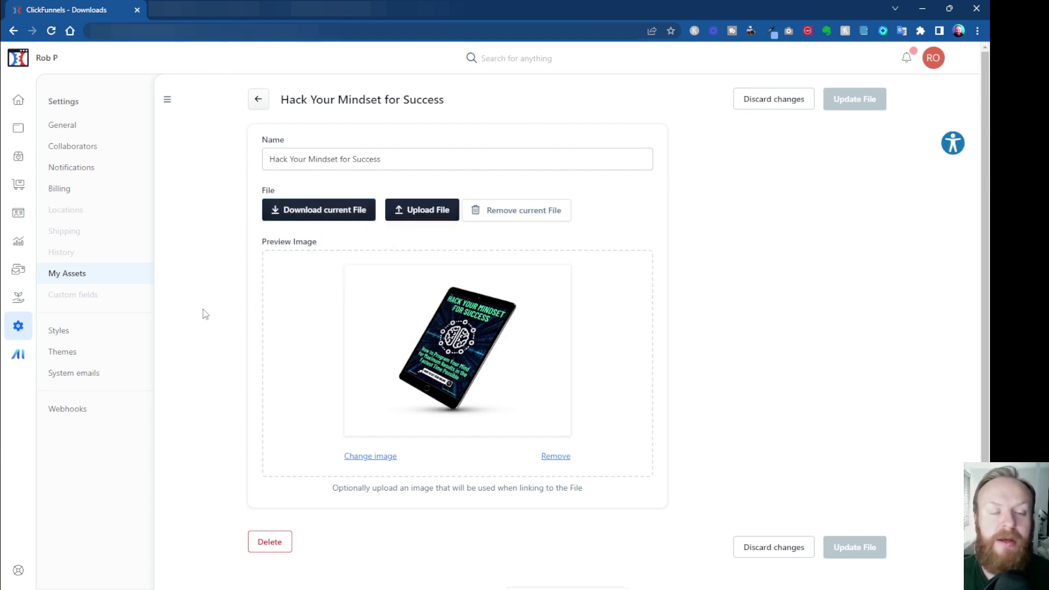